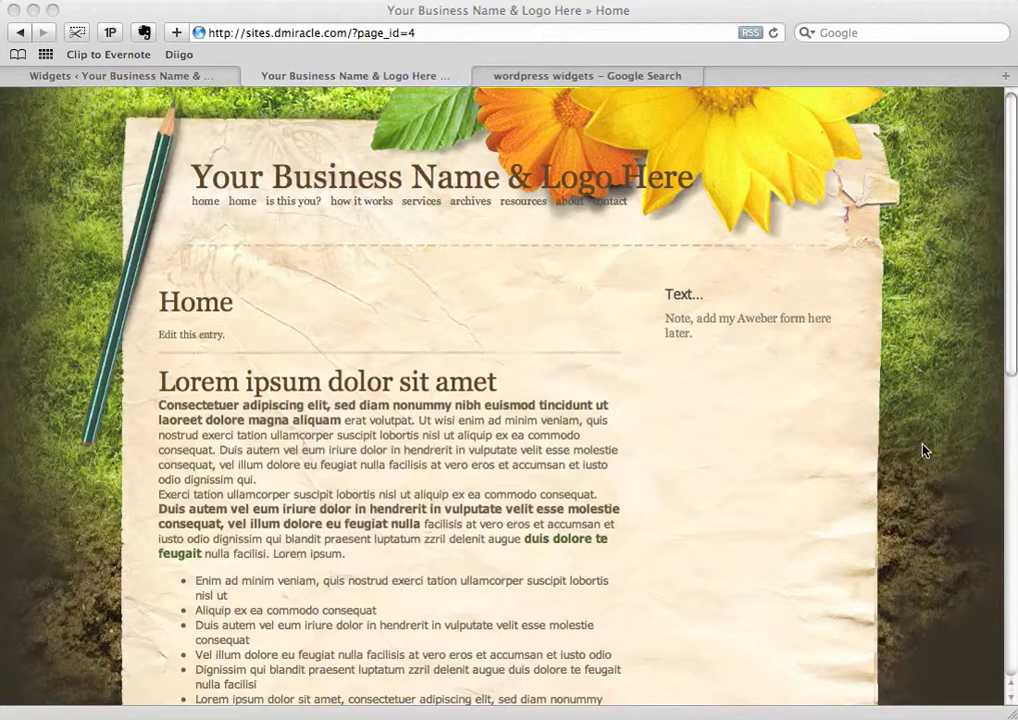
Open the widget management page in the site's admin area.
left_click(925, 451)
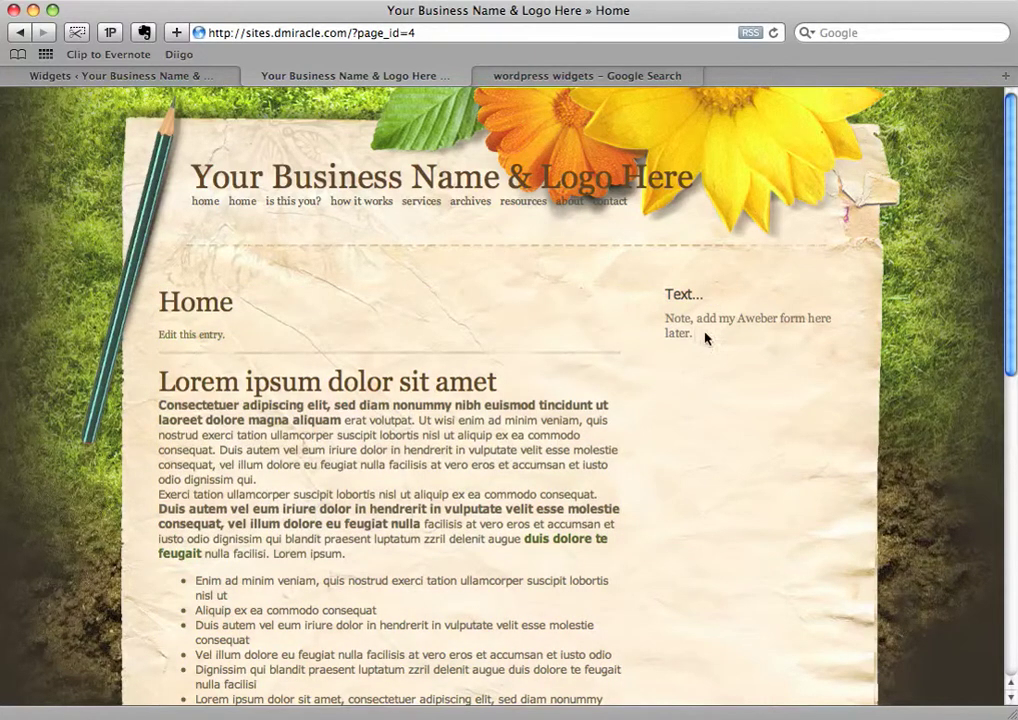
left_click(110, 75)
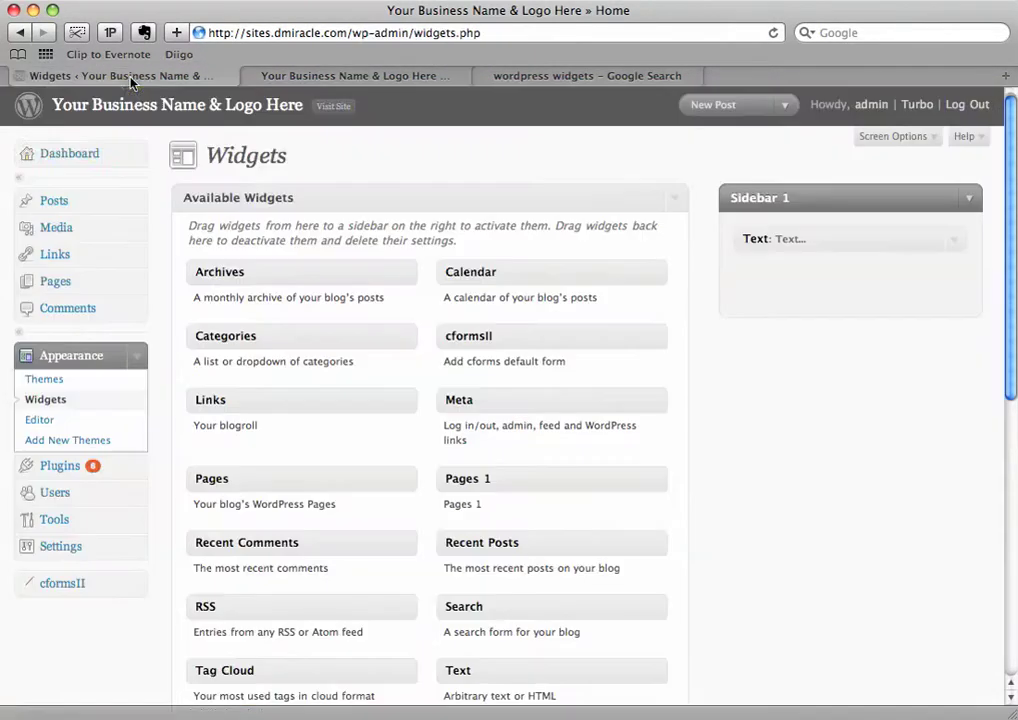
left_click(60, 152)
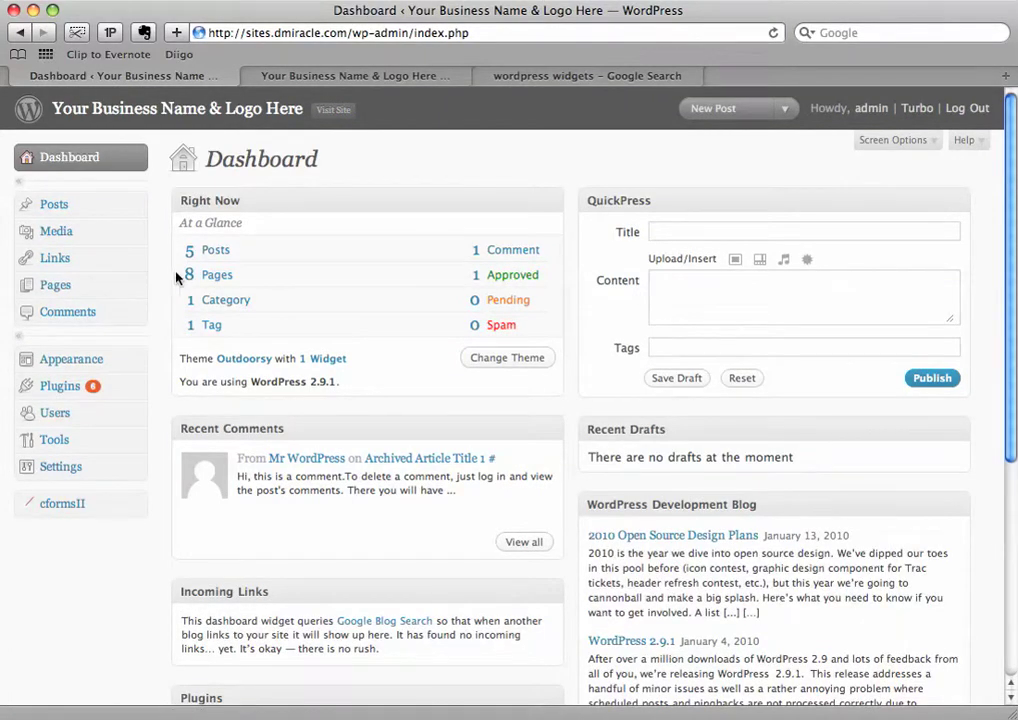
left_click(60, 366)
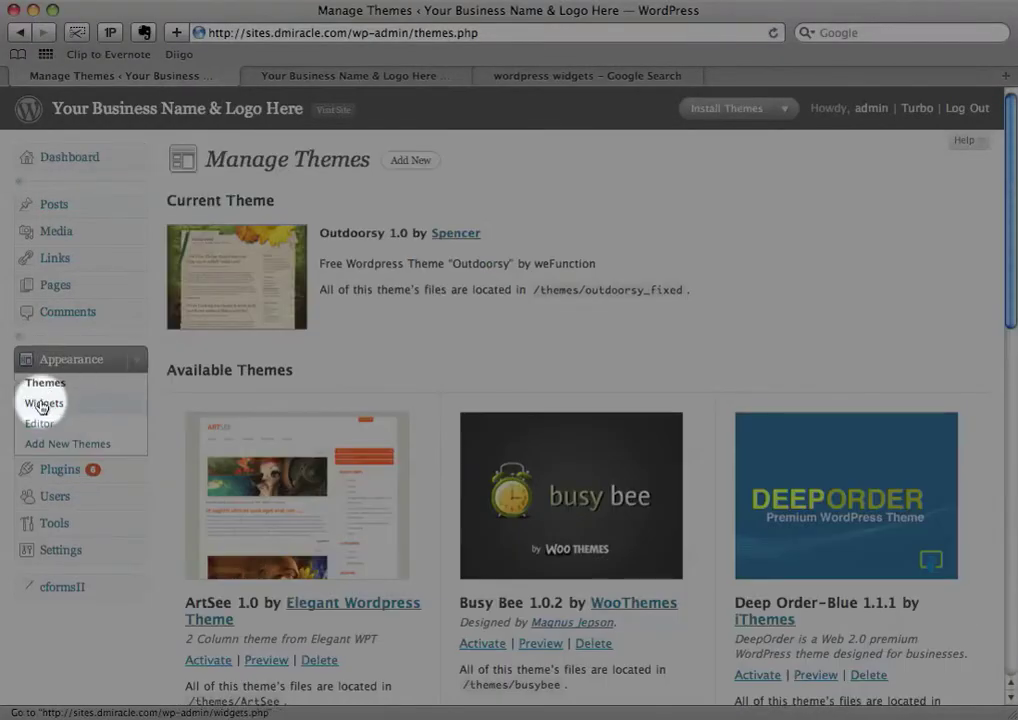
left_click(45, 404)
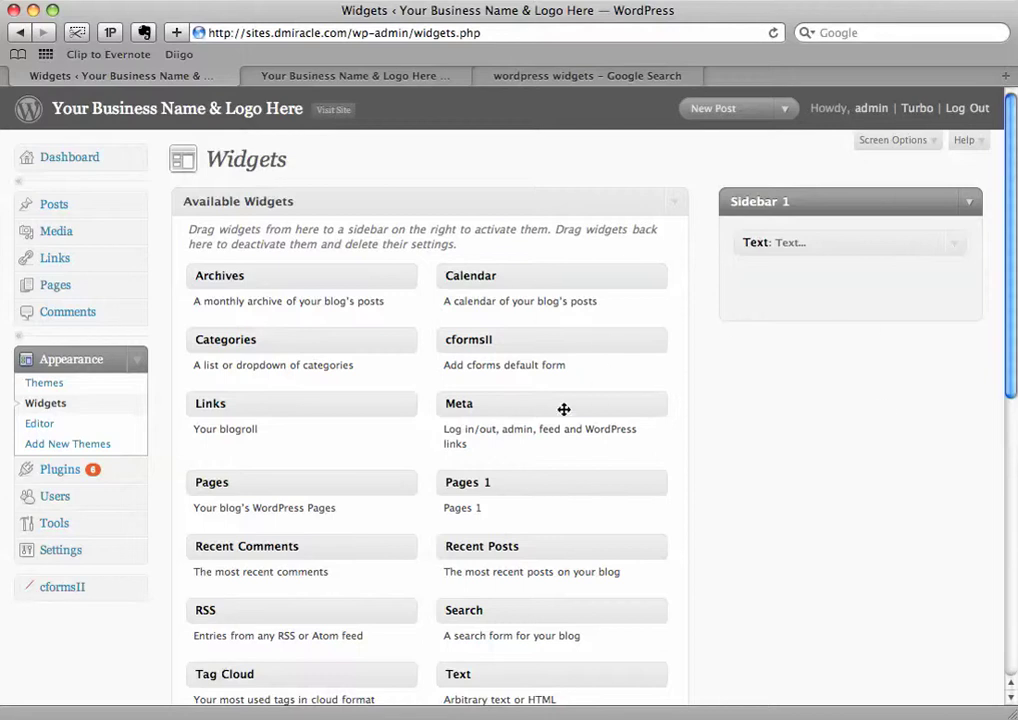
left_click(272, 507)
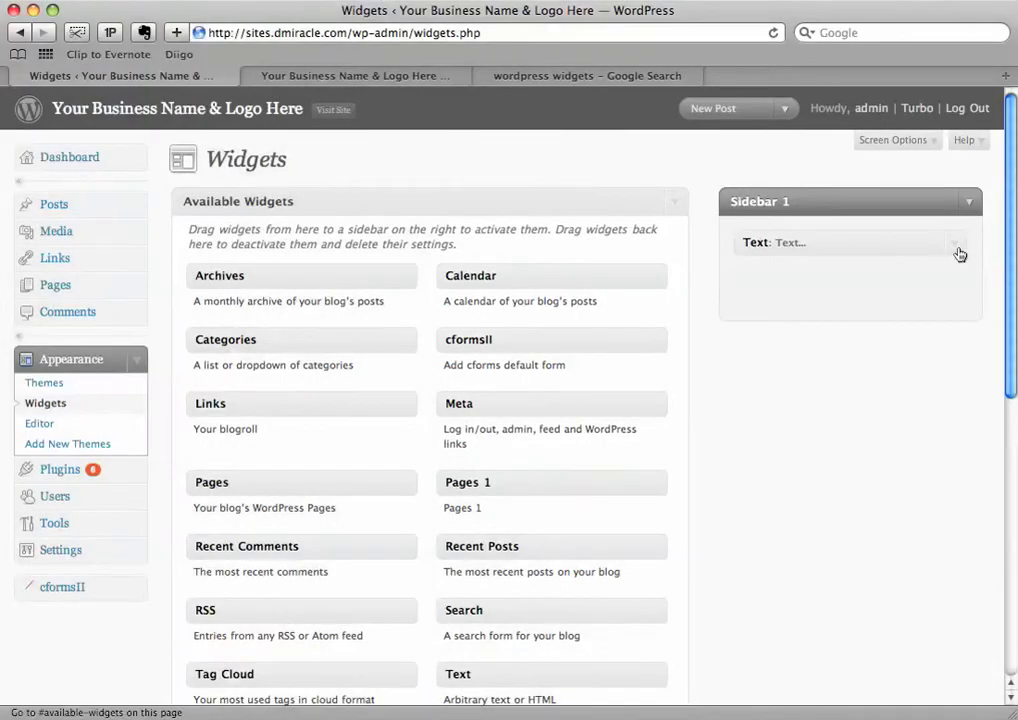
Examine the title and text of the existing Text widget in Sidebar 1 and compare them with the live home page.
left_click(959, 254)
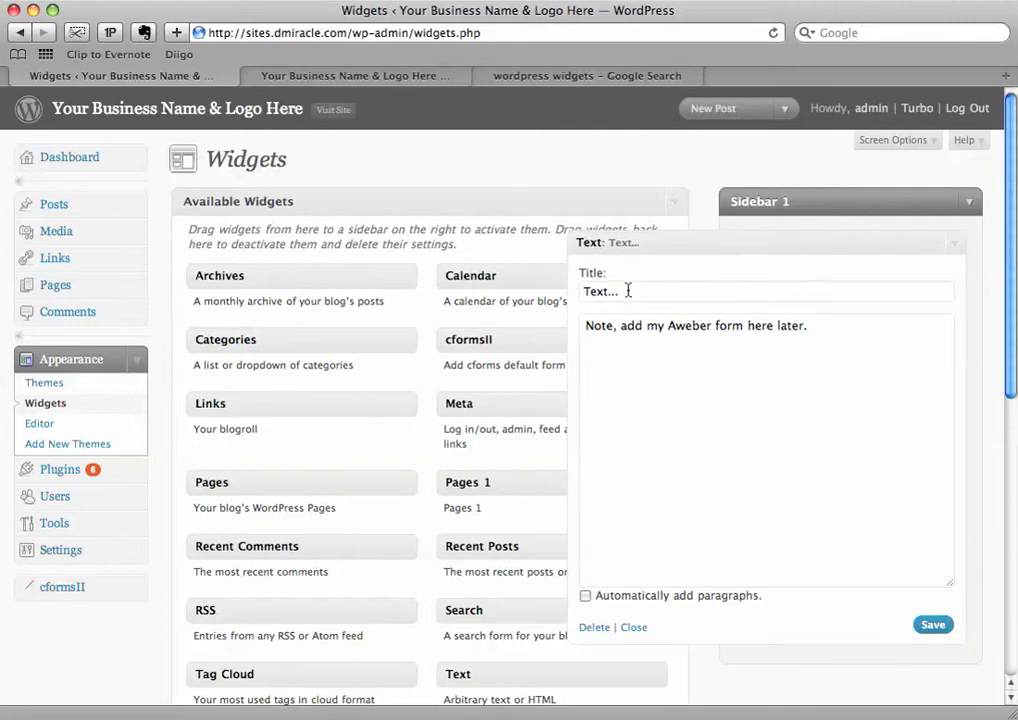
left_click_drag(818, 336, 527, 338)
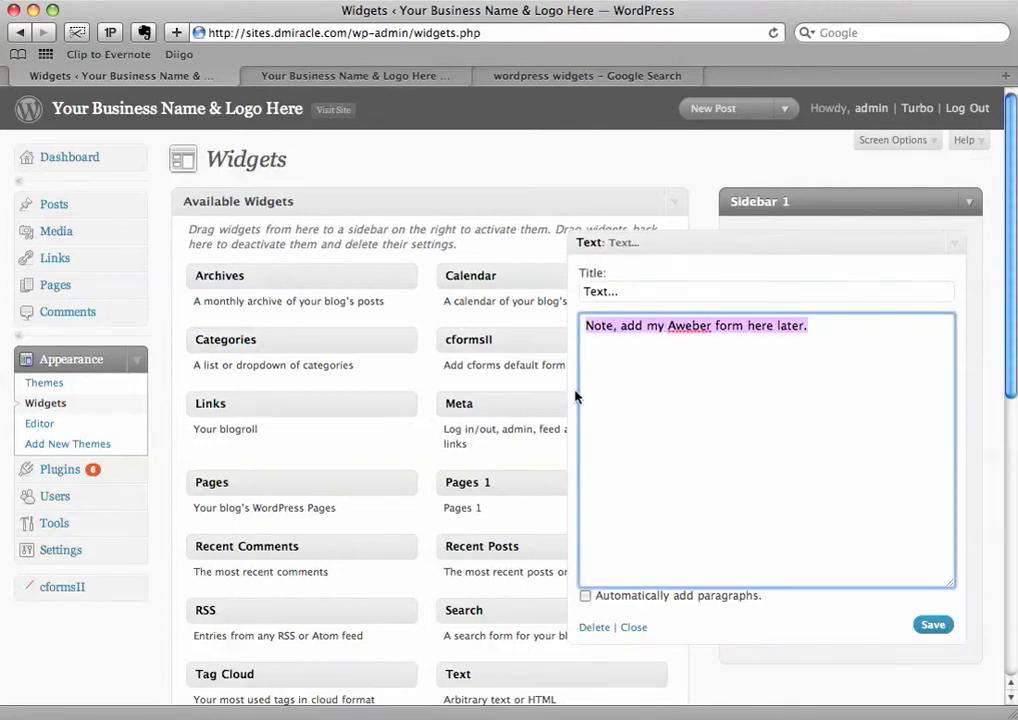
left_click(342, 80)
triple_click(680, 333)
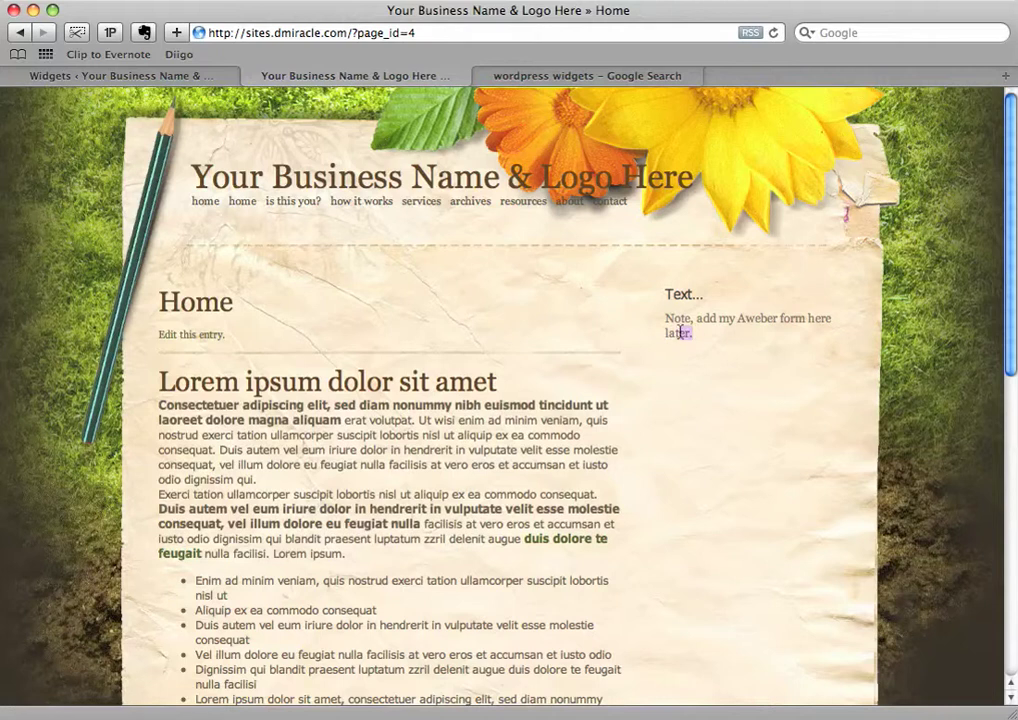
left_click(713, 356)
left_click(84, 70)
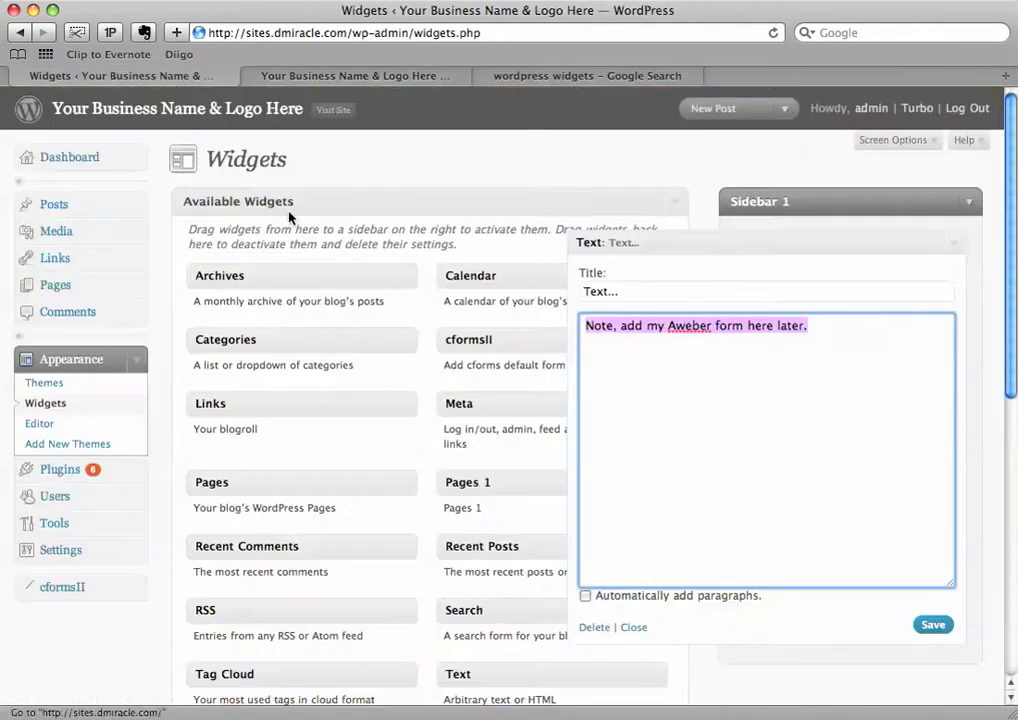
left_click(954, 246)
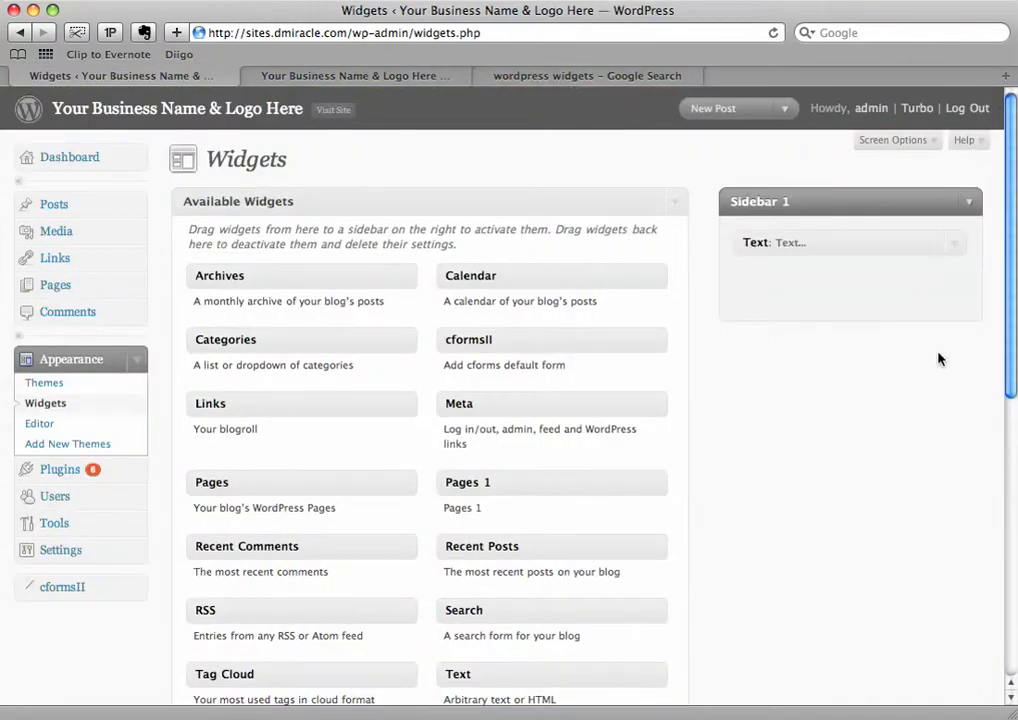
left_click(954, 250)
left_click(954, 253)
Add a blank Text widget below the existing one in Sidebar 1 and delete it again.
scroll(1010, 427, "down", 2)
left_click_drag(461, 598, 766, 211)
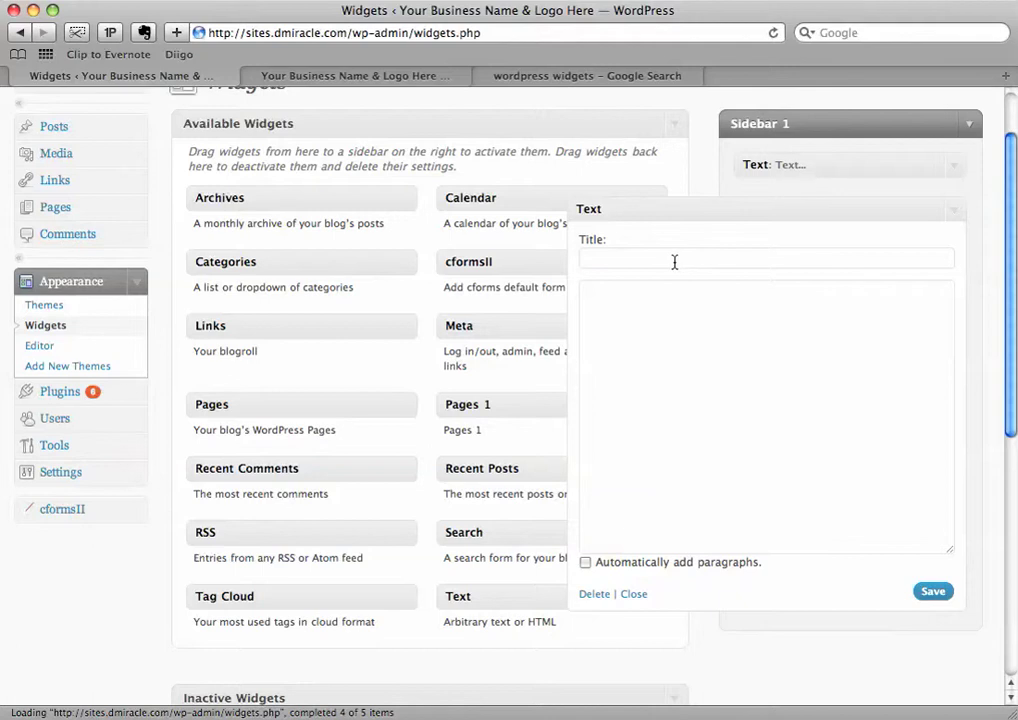
left_click(669, 307)
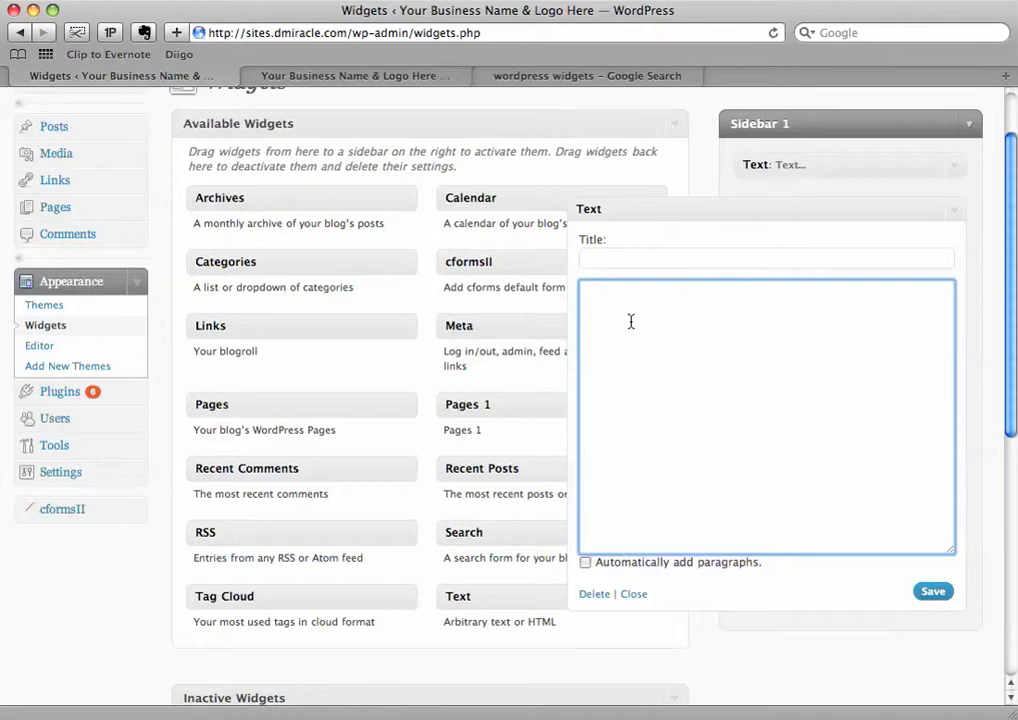
left_click(627, 596)
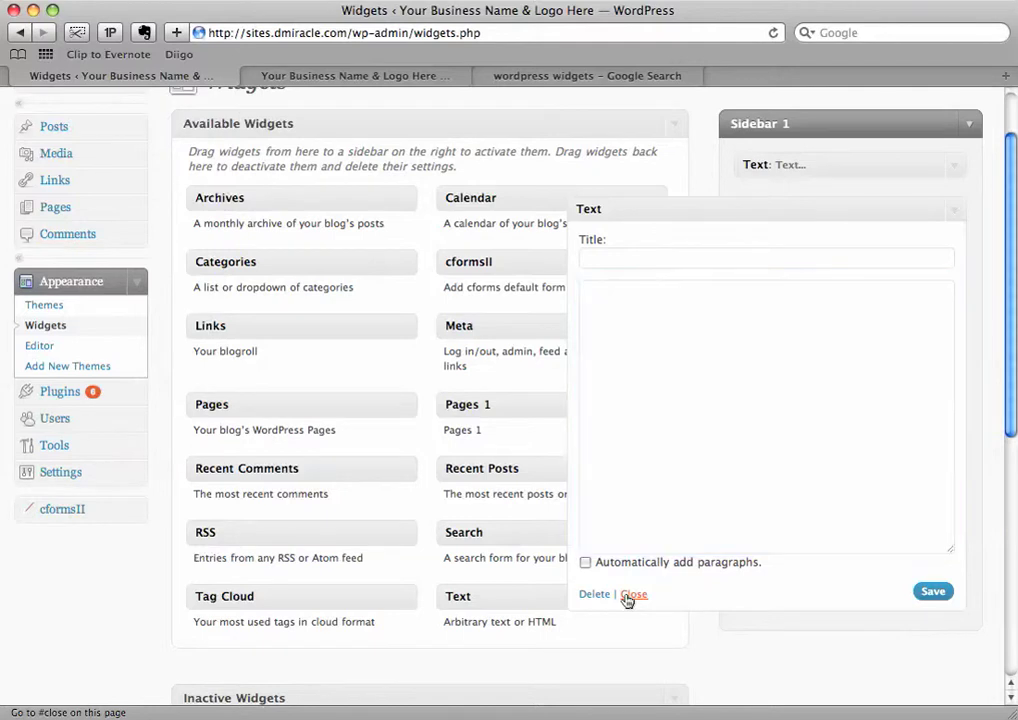
left_click(955, 212)
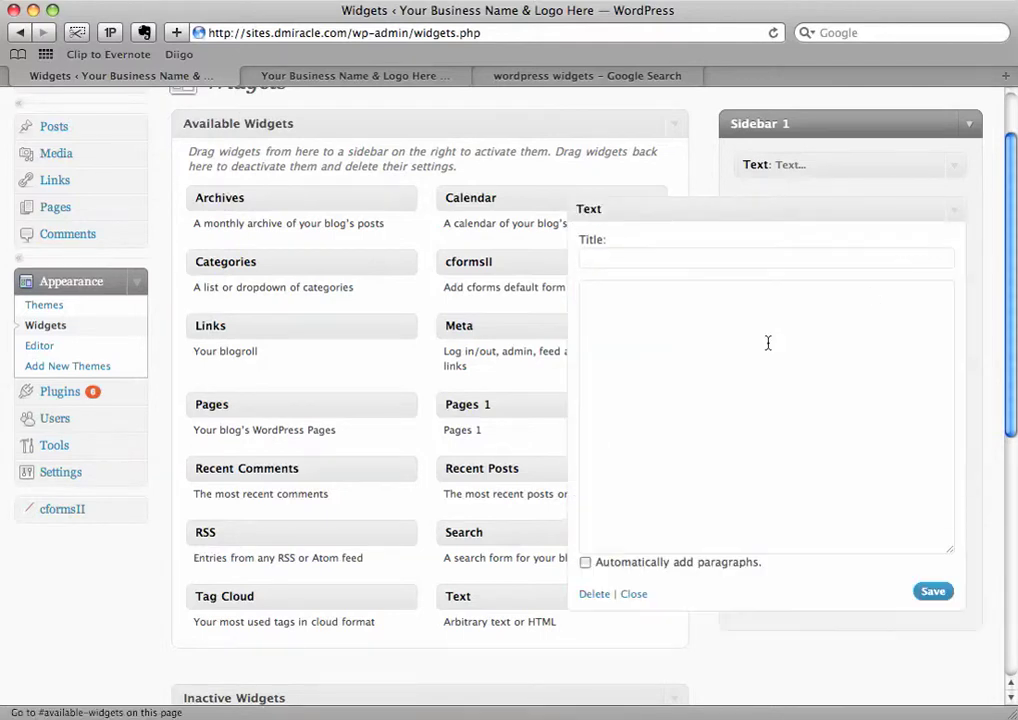
left_click(596, 594)
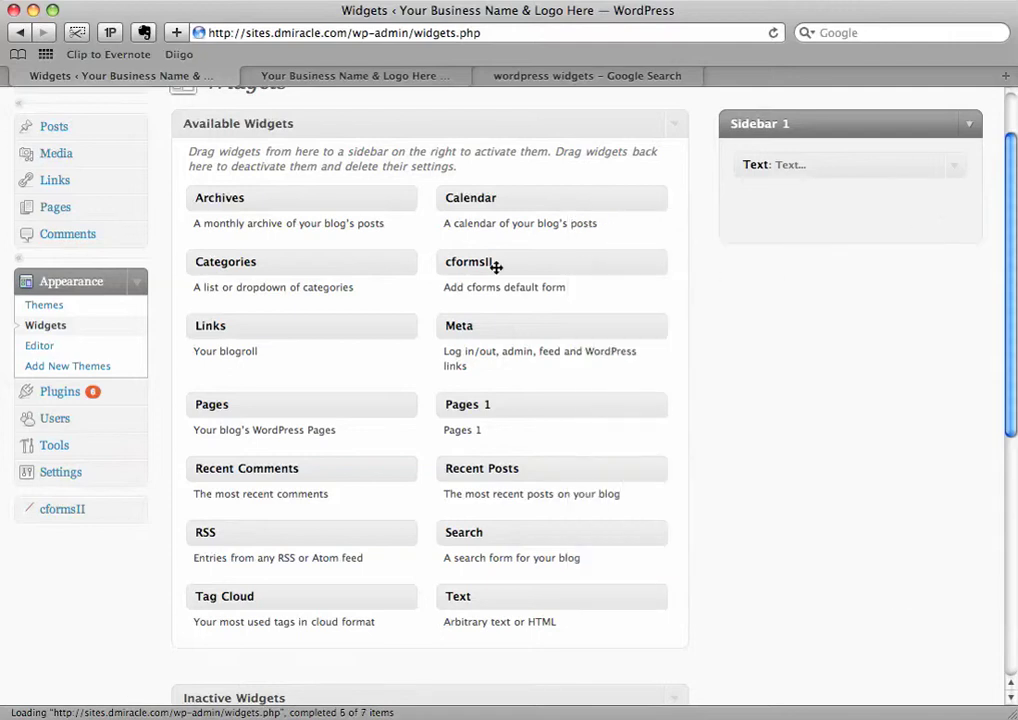
Add a Calendar widget below the Text widget in Sidebar 1, titled "Calendar", and save it.
left_click_drag(463, 197, 772, 211)
left_click(816, 250)
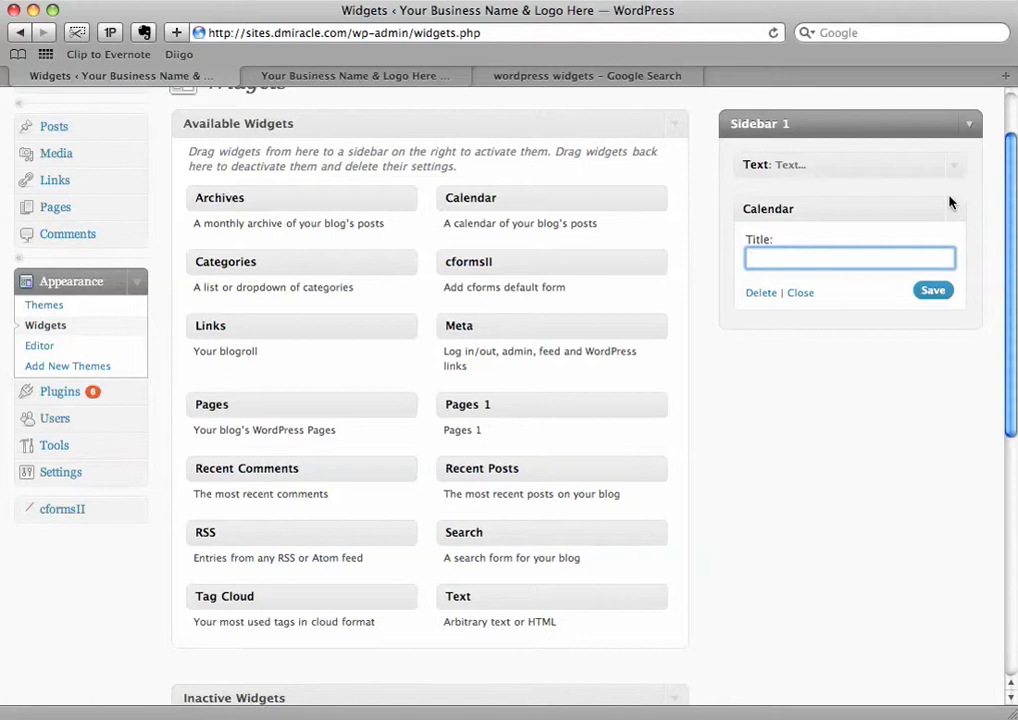
type("Calendar")
left_click_drag(816, 257, 729, 257)
left_click(826, 259)
left_click(932, 290)
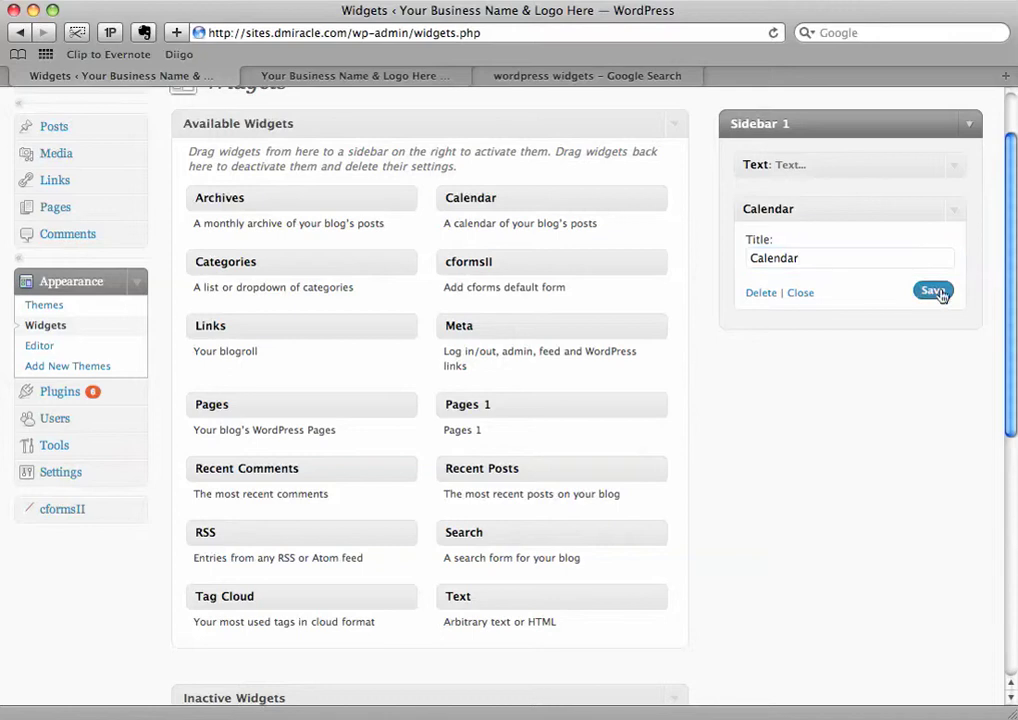
left_click(963, 211)
Add a Categories widget below the Calendar in Sidebar 1, titled "Blog Categories" and shown as a dropdown, and save it.
left_click_drag(243, 261, 775, 254)
left_click(783, 300)
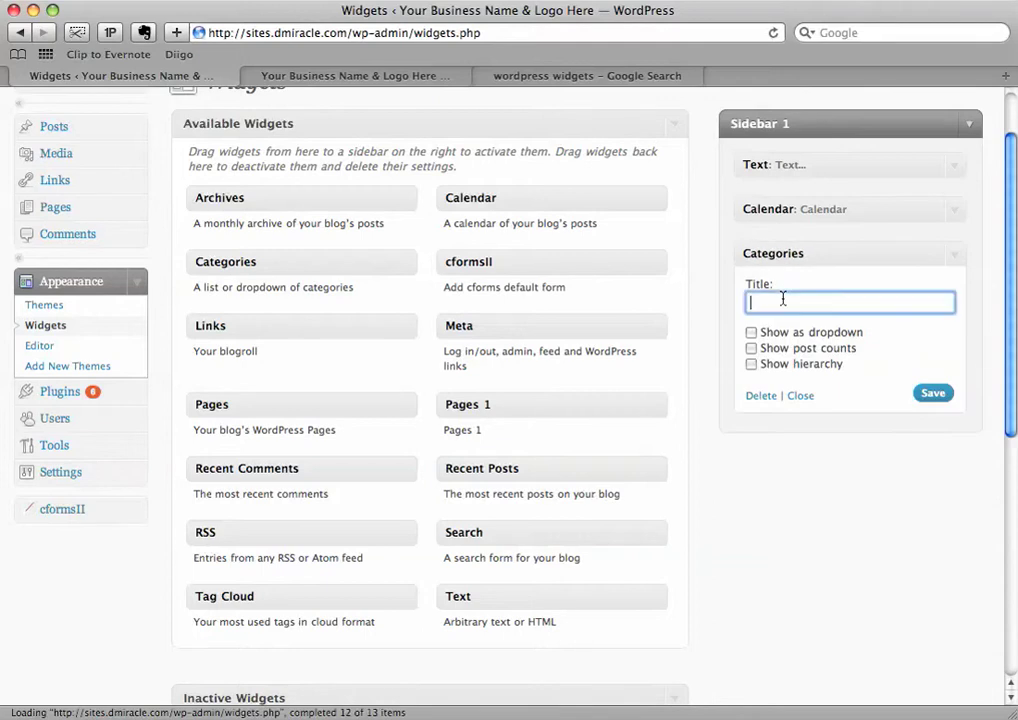
type("Blog Categ")
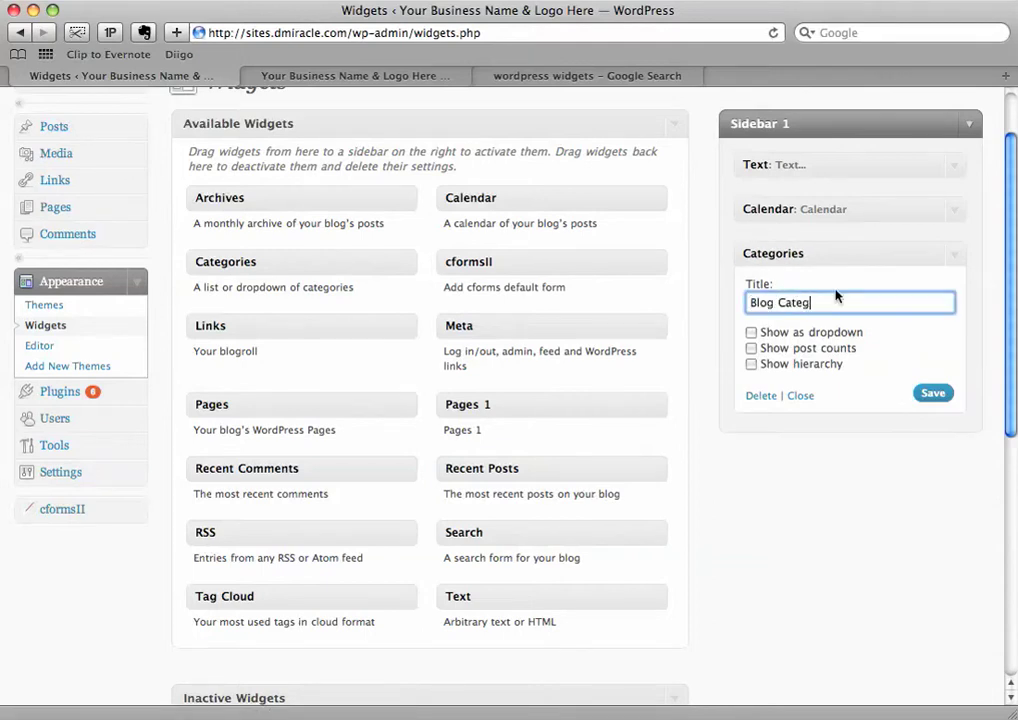
type("ories")
left_click(751, 332)
left_click(933, 392)
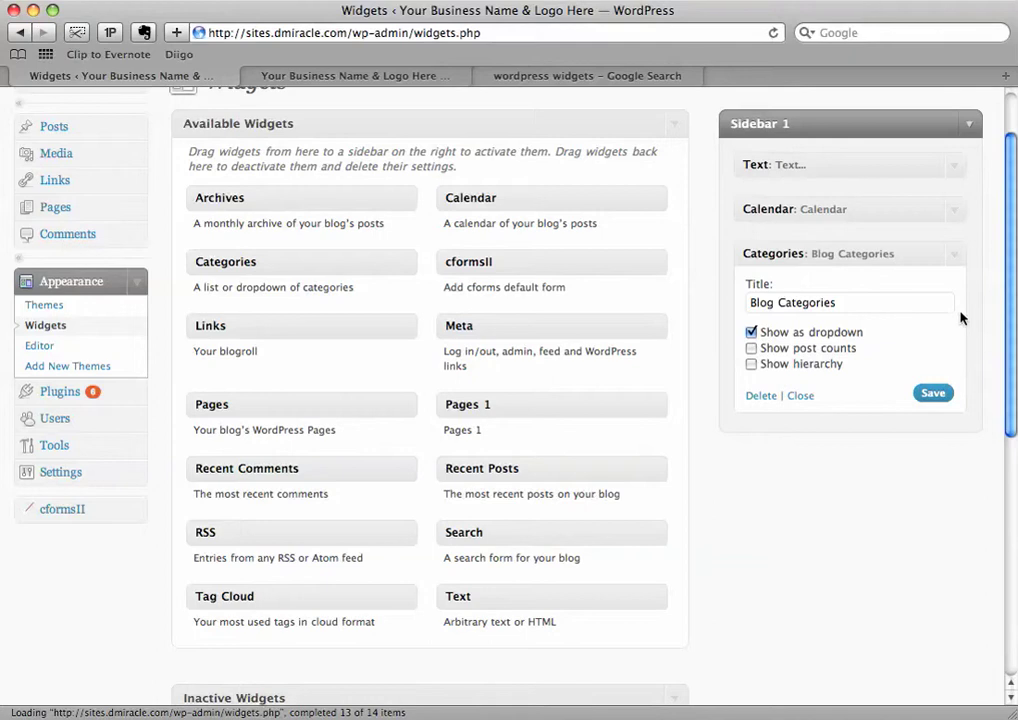
left_click(893, 256)
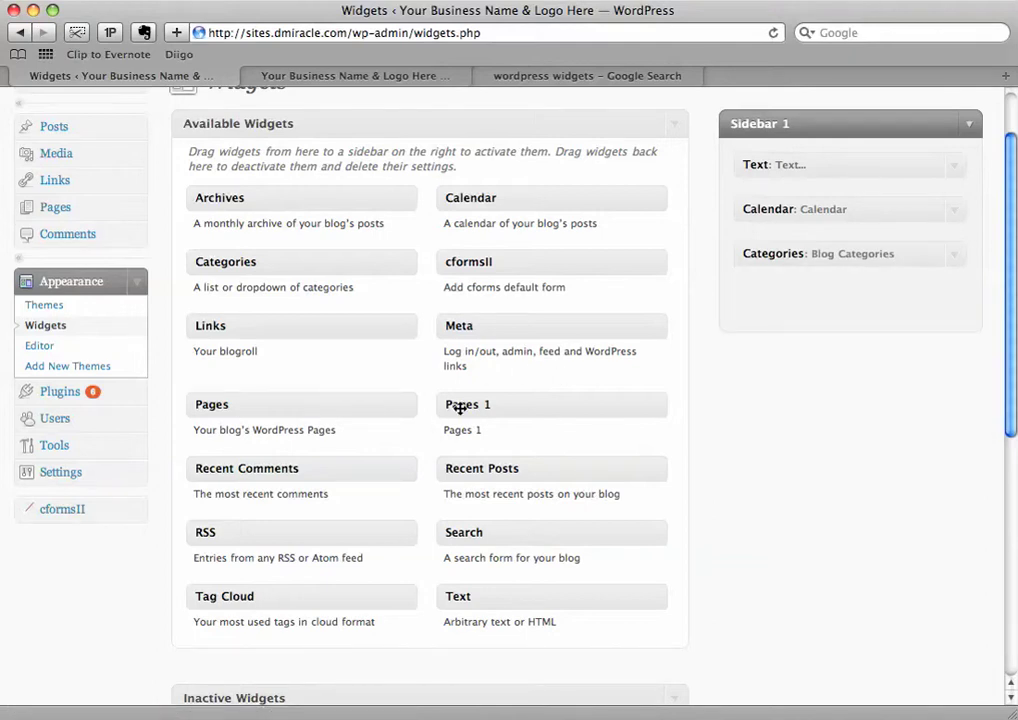
Add a Pages widget between the Text and Calendar widgets in Sidebar 1, titled "Website Pages", and save it.
left_click_drag(211, 404, 772, 204)
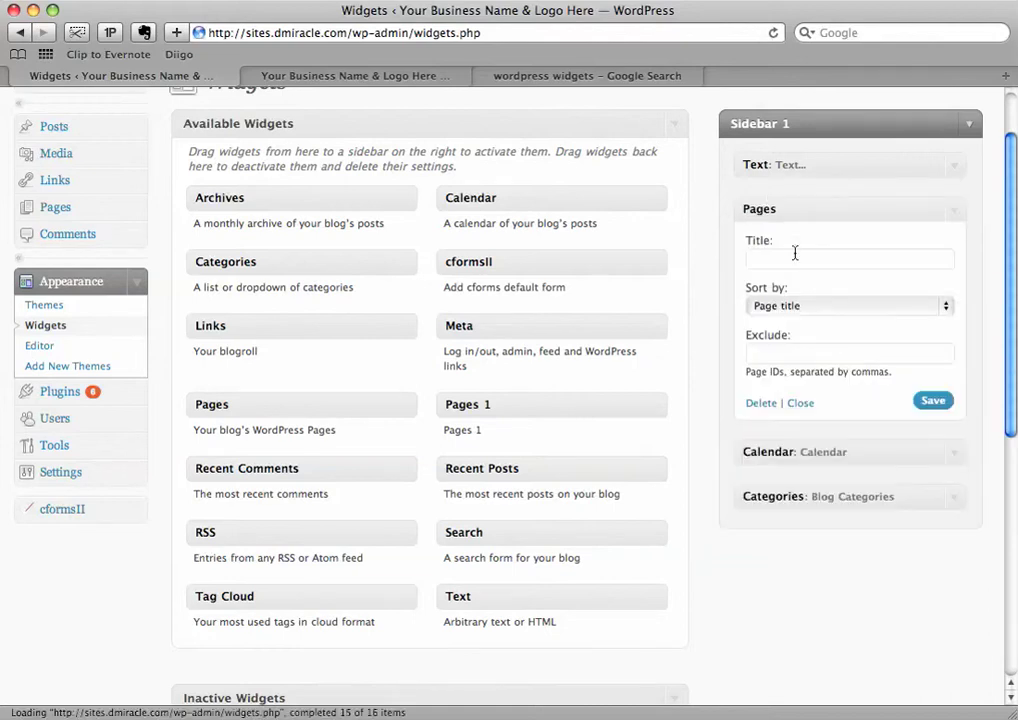
left_click(812, 258)
type("P")
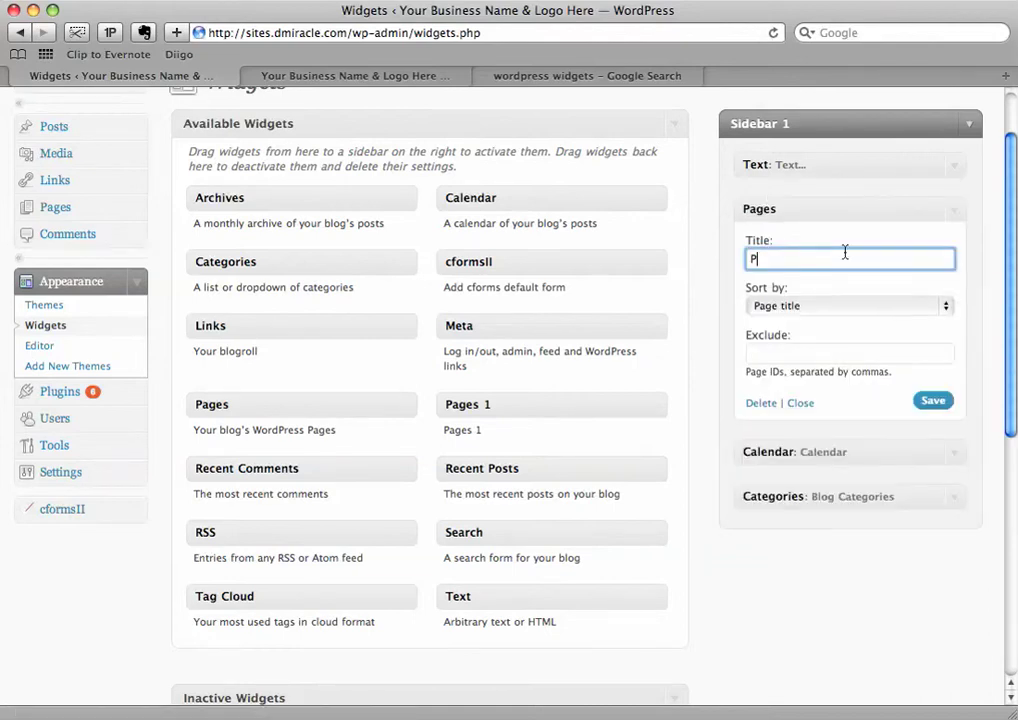
key("BackSpace")
type("Website Pages")
left_click(944, 401)
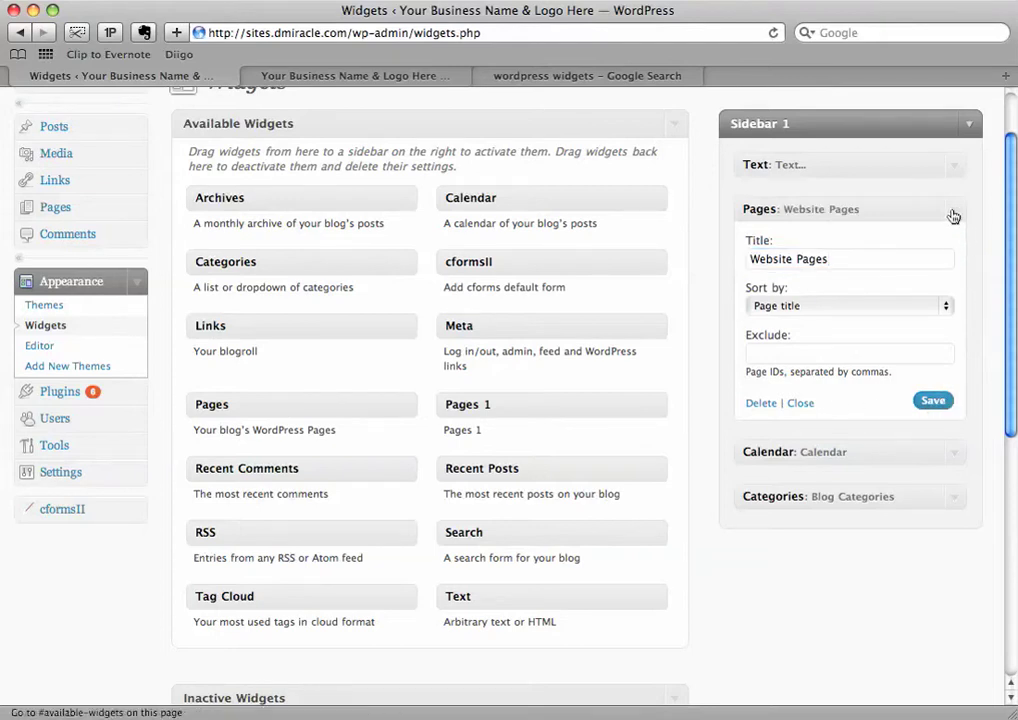
left_click(888, 214)
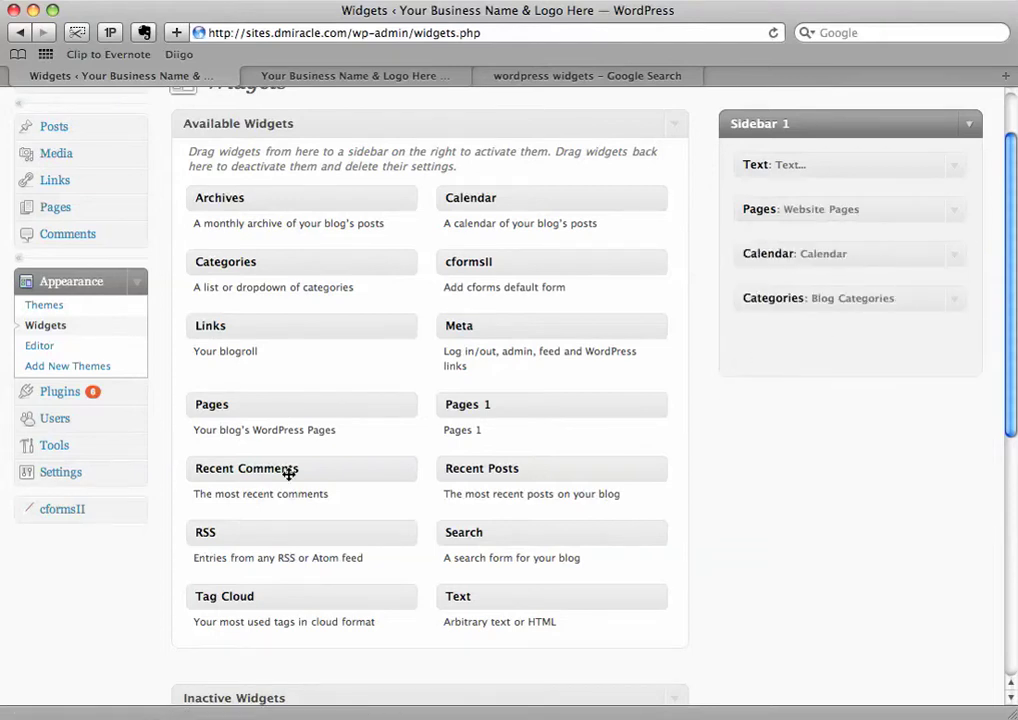
Add a Search widget below the Categories widget in Sidebar 1, titled "Search My Website", and save it.
left_click_drag(468, 536, 766, 338)
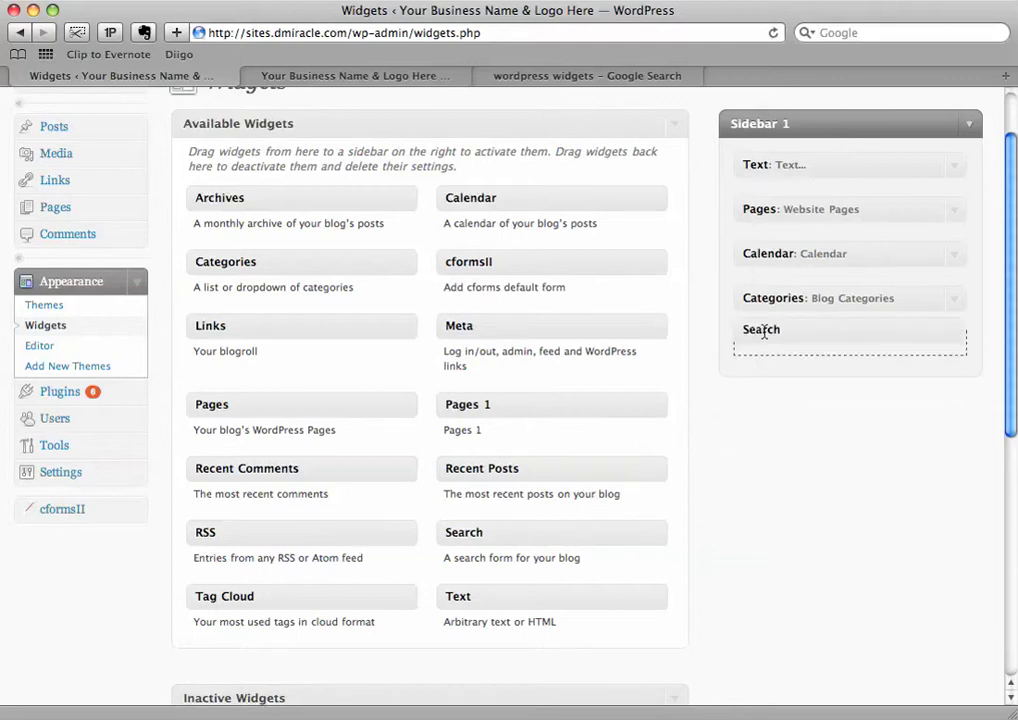
left_click(770, 390)
type("Se")
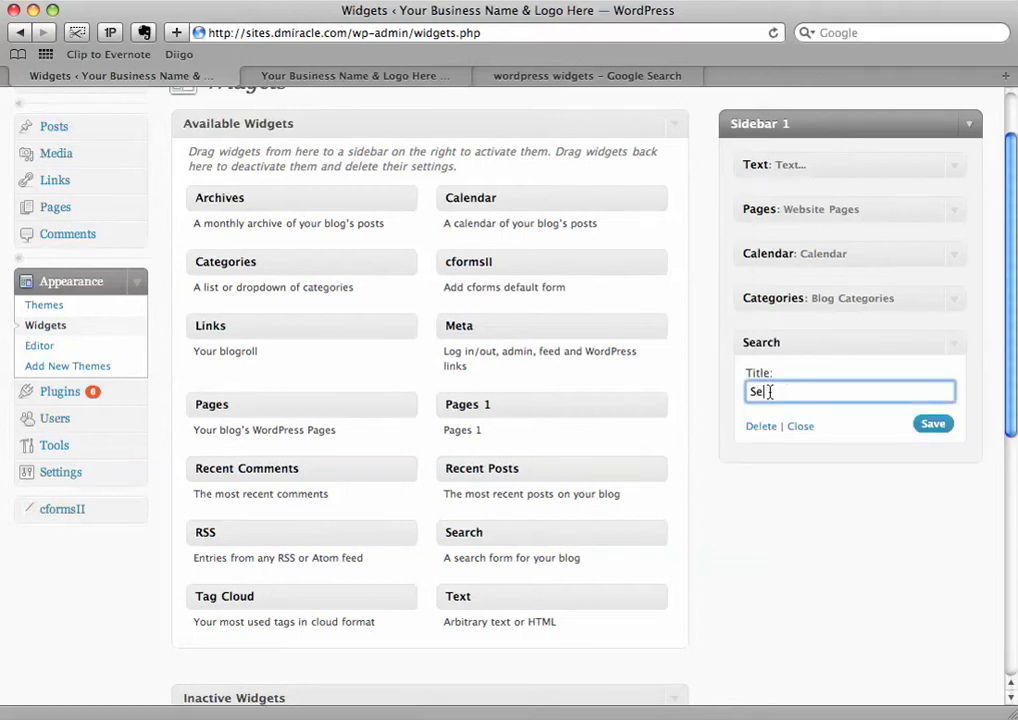
type("arch My Website")
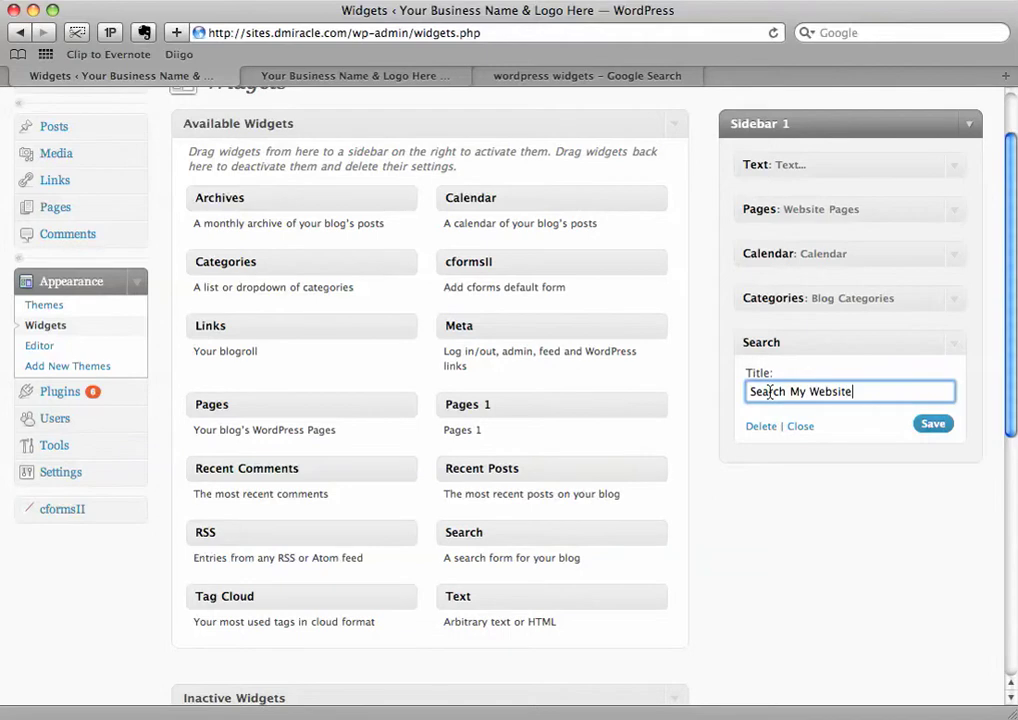
left_click(930, 424)
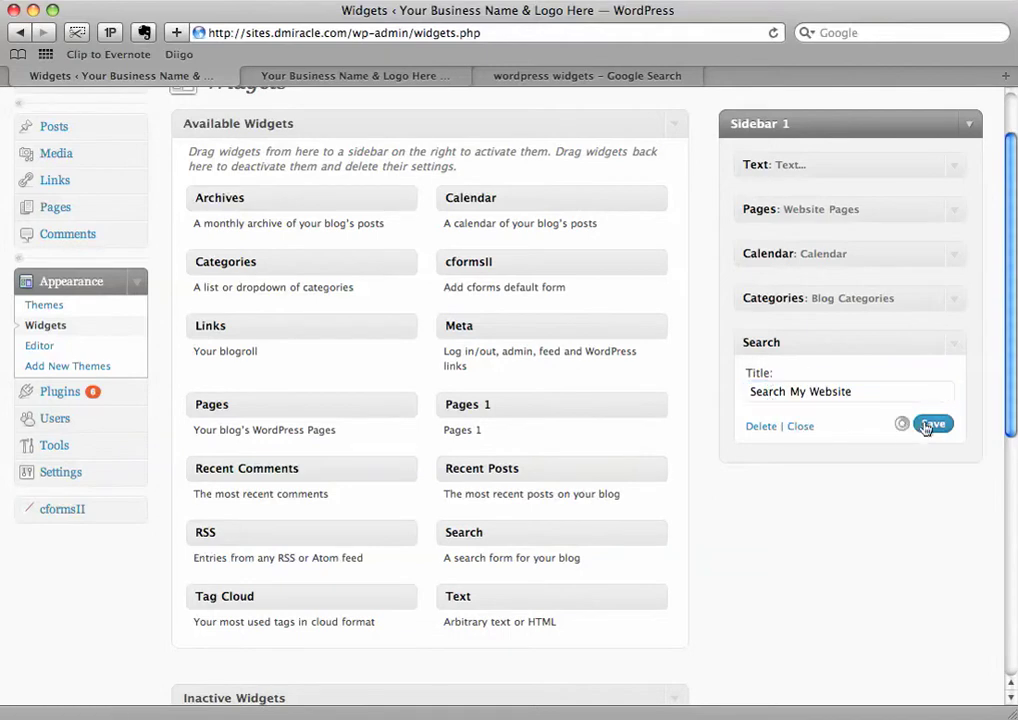
left_click(959, 342)
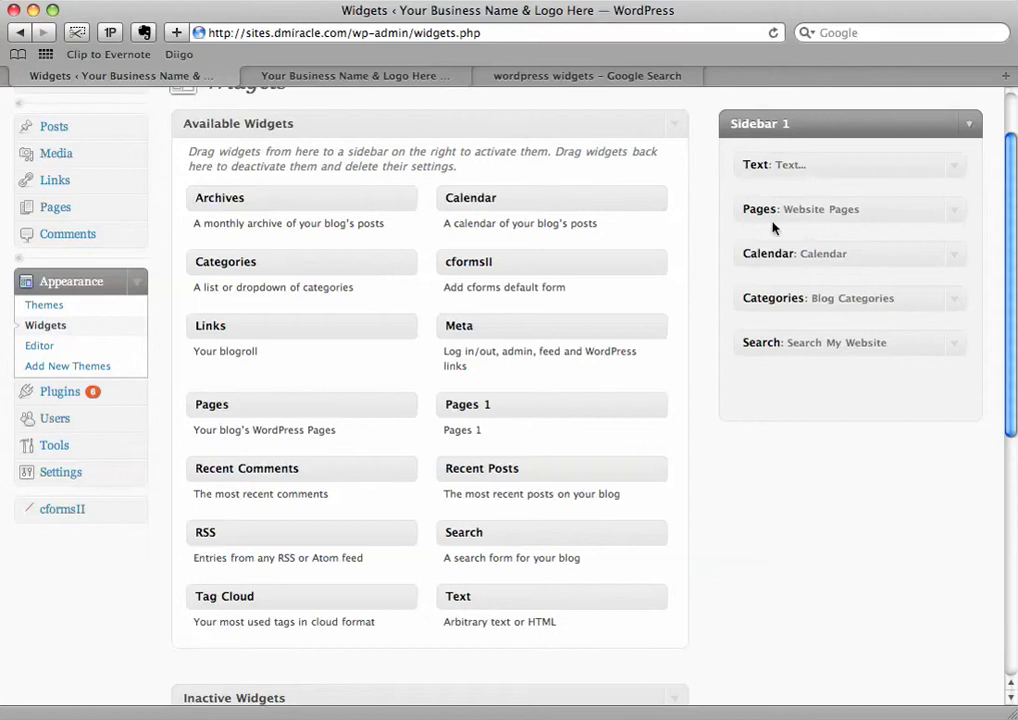
Reload the live home page to check the sidebar widgets, and open the Contact page from the Website Pages list.
left_click(333, 77)
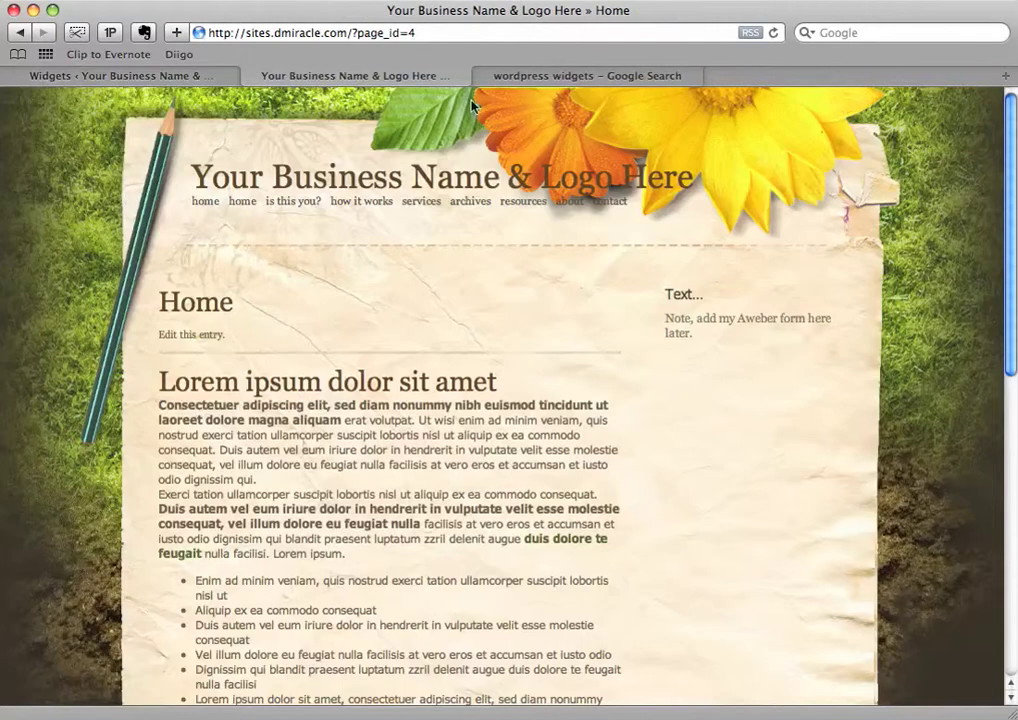
left_click(776, 34)
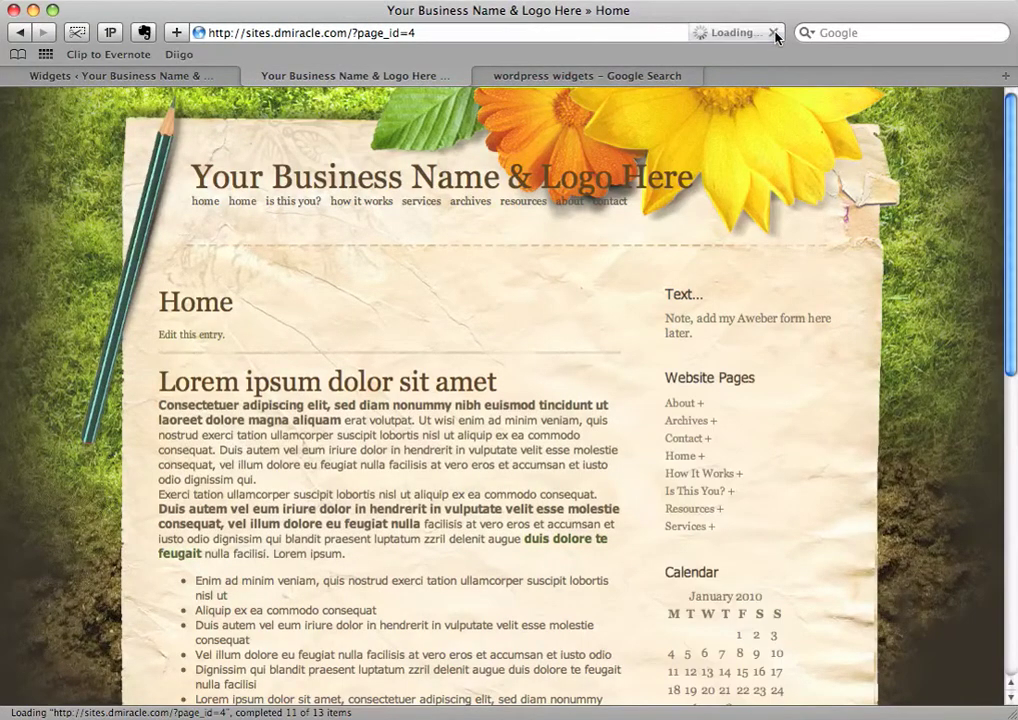
left_click_drag(1011, 183, 1009, 232)
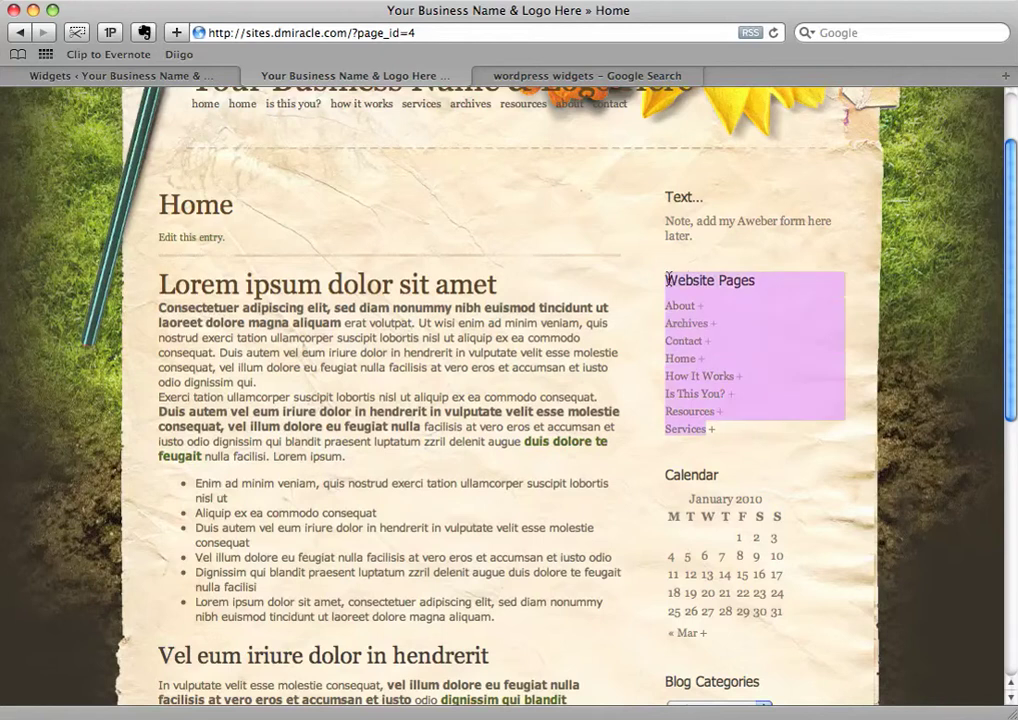
left_click(692, 342)
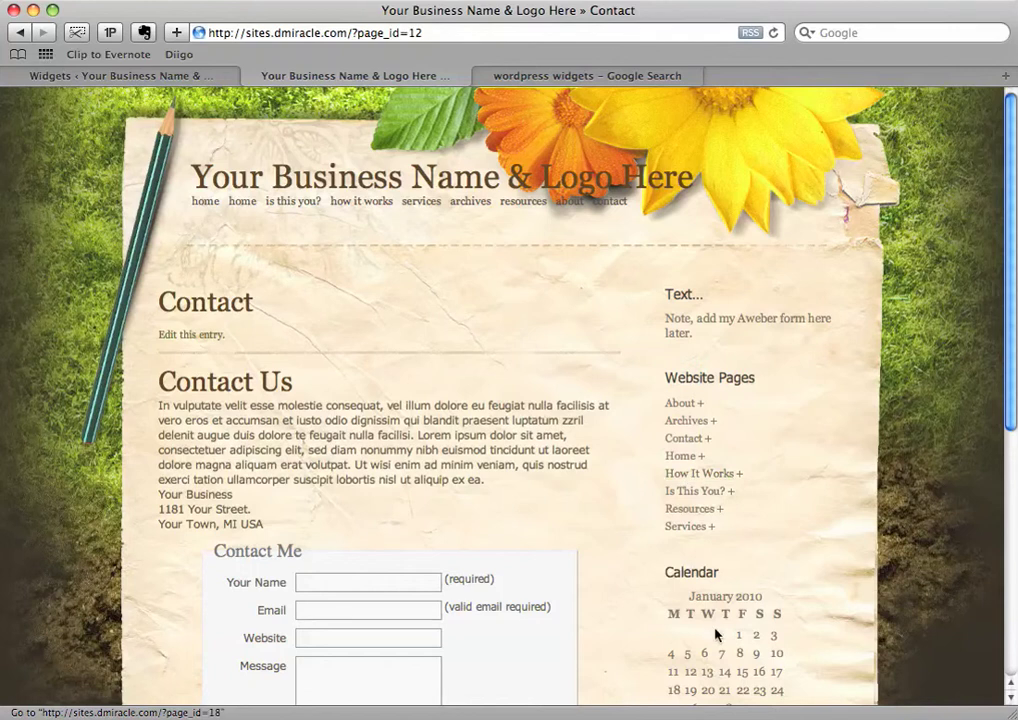
Open the Is This You? page and the Services page from the Website Pages list, and check the Calendar widget on Services.
left_click(688, 490)
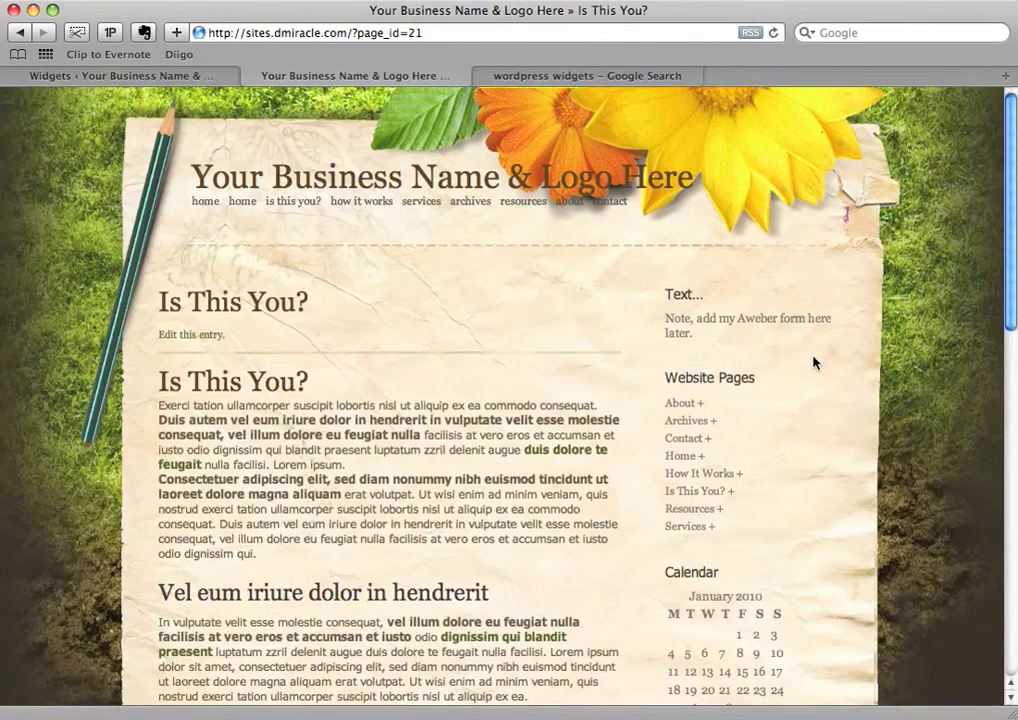
left_click(693, 527)
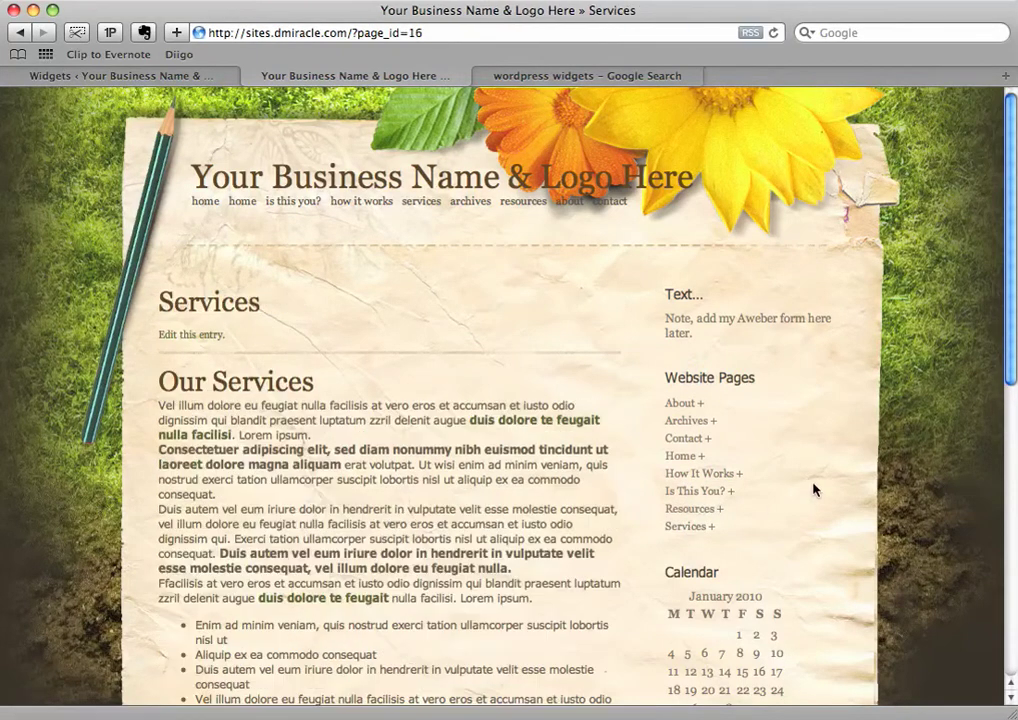
left_click_drag(1011, 370, 1010, 484)
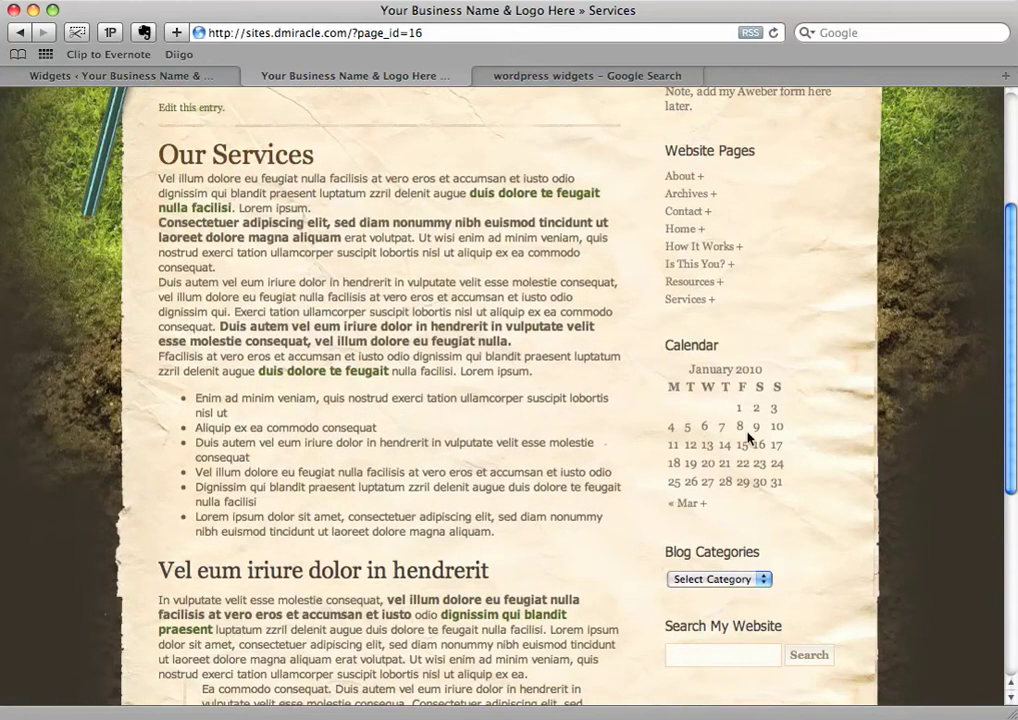
left_click_drag(659, 397, 789, 480)
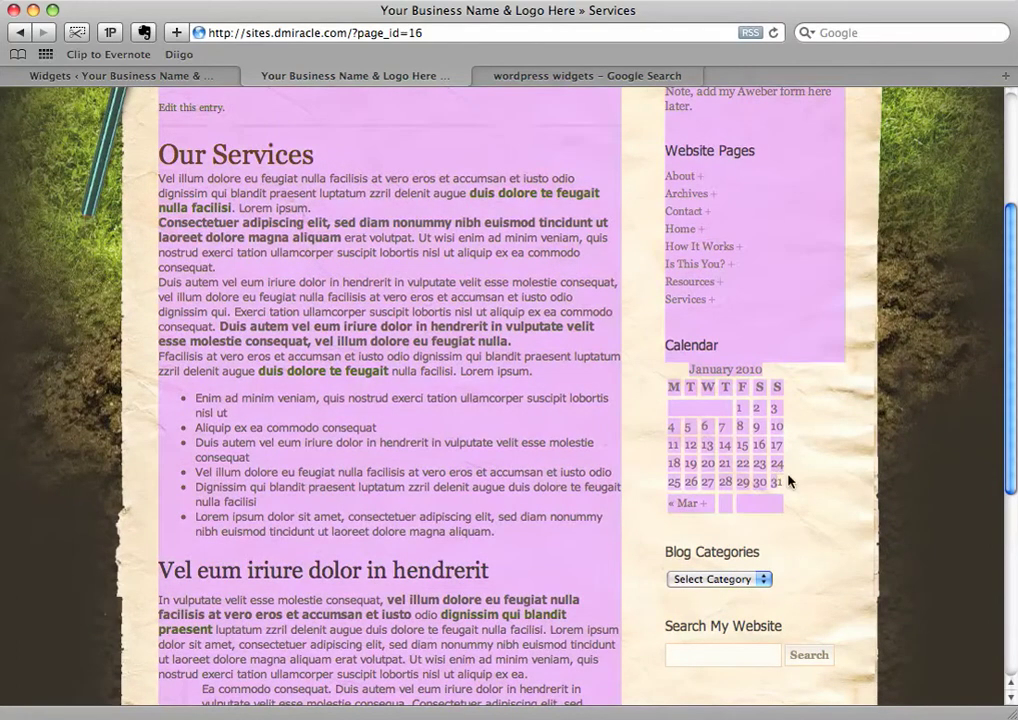
left_click(790, 481)
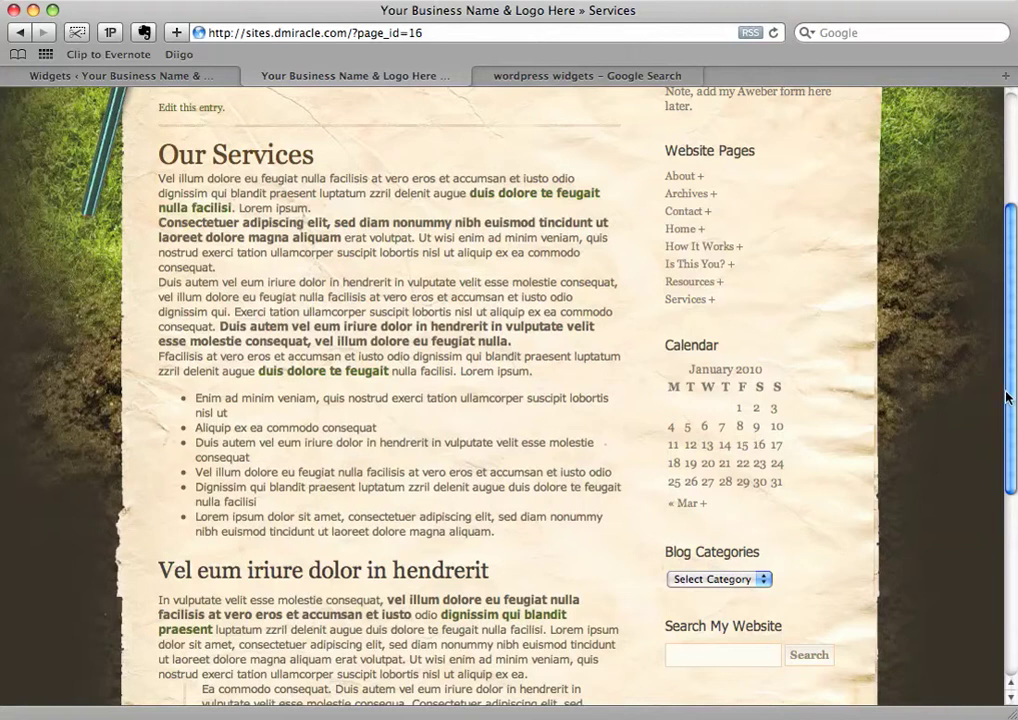
Check the Blog Categories dropdown's options and the Search My Website field in the Services page sidebar.
left_click_drag(1007, 397, 1007, 486)
left_click(760, 393)
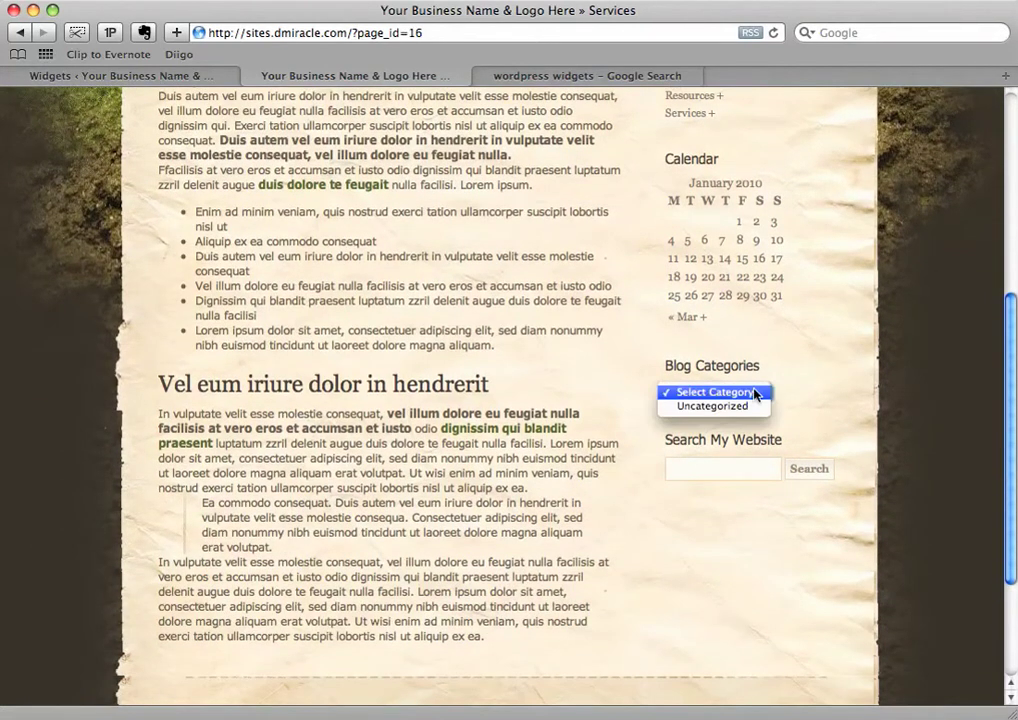
left_click(825, 391)
left_click(759, 474)
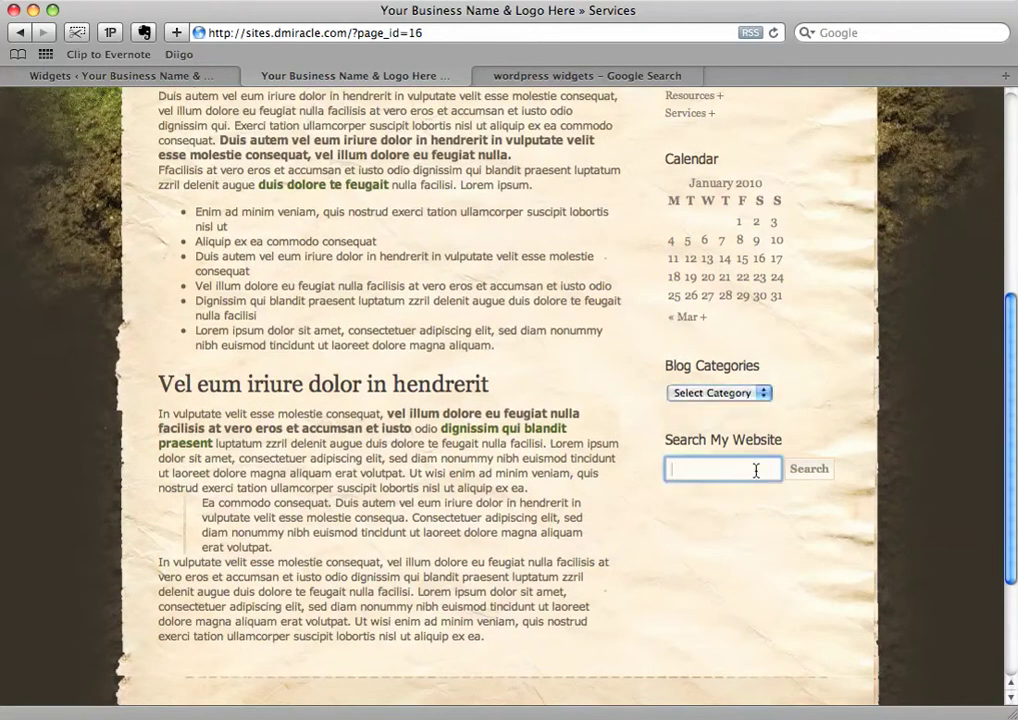
left_click(823, 372)
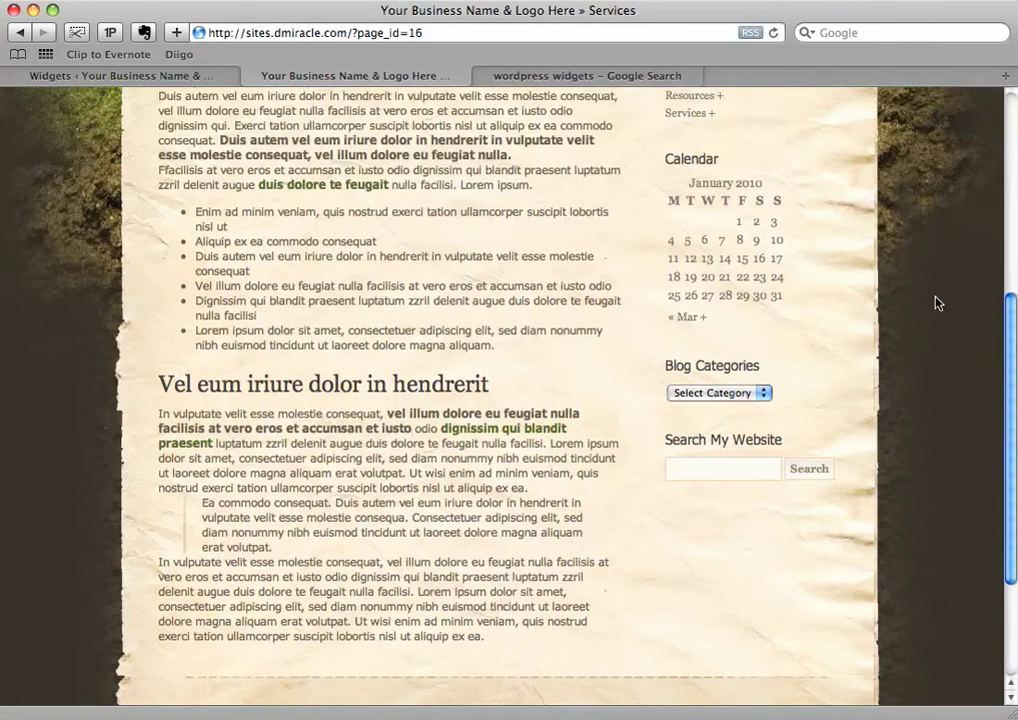
Examine the main content of the Services page, starting from the Our Services heading.
left_click(1012, 272)
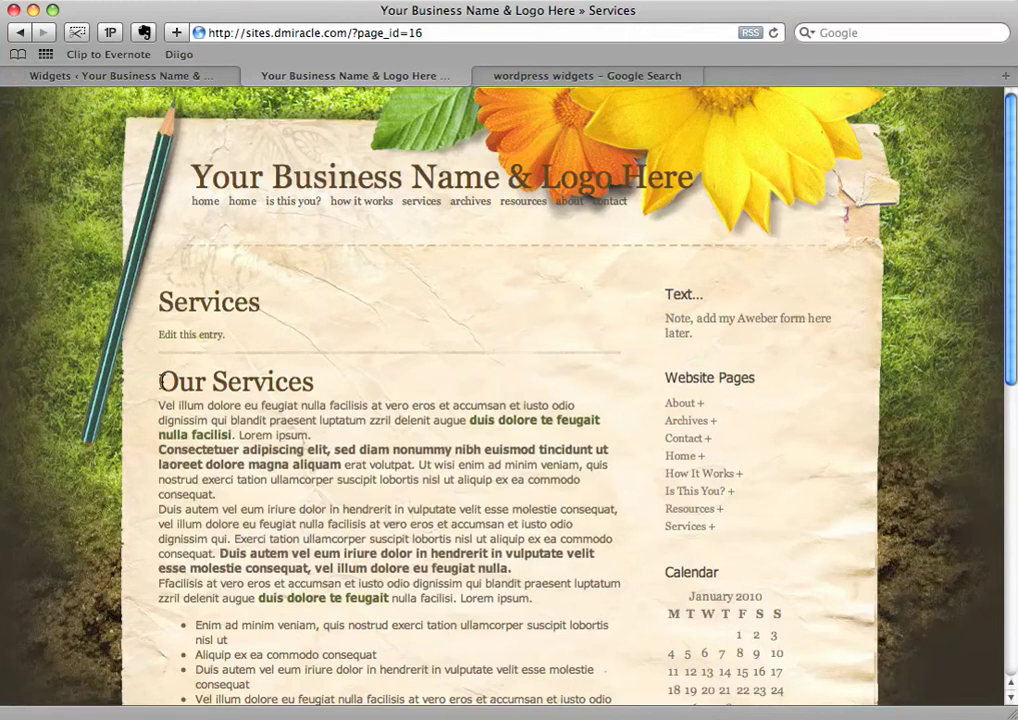
left_click_drag(159, 382, 181, 386)
left_click(540, 600)
left_click(247, 419)
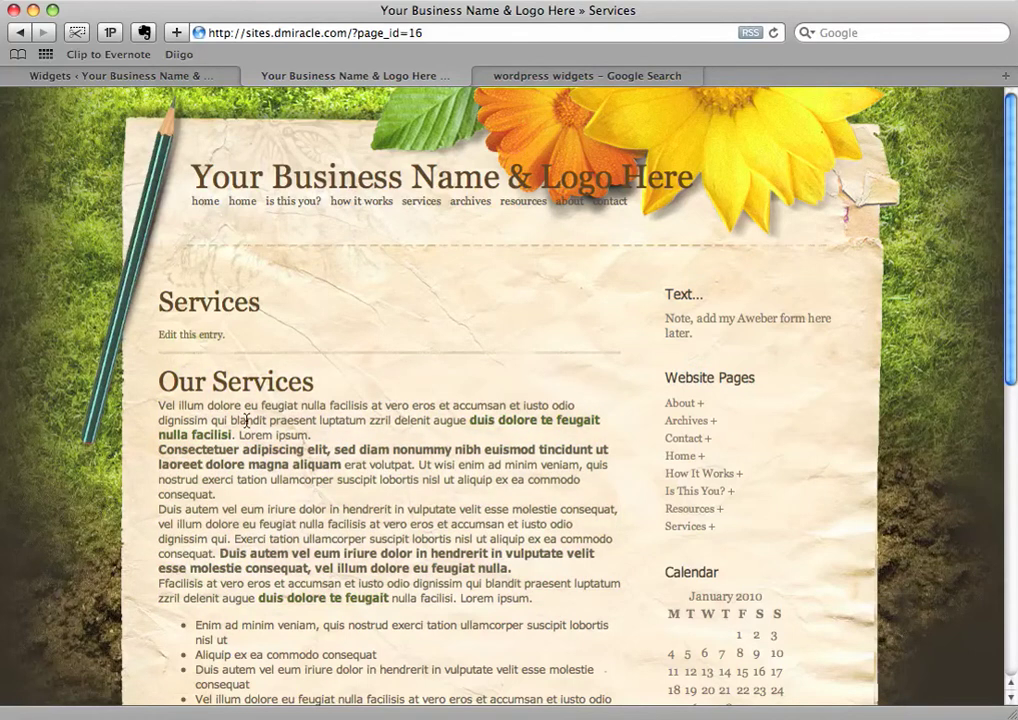